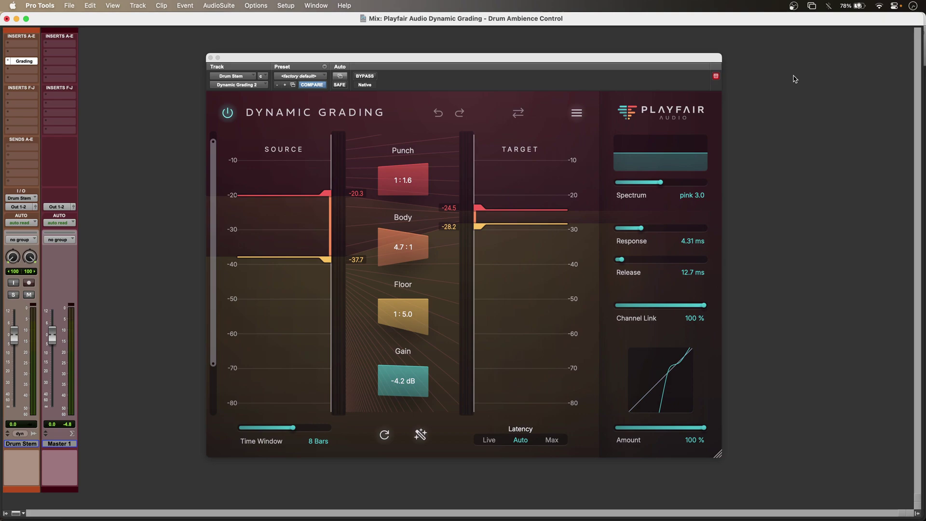
Compare the Drum Stem during playback with its Grading insert bypassed and active, and stop playback
{"action": "left_click", "coordinate": [24, 61], "text": "super"}
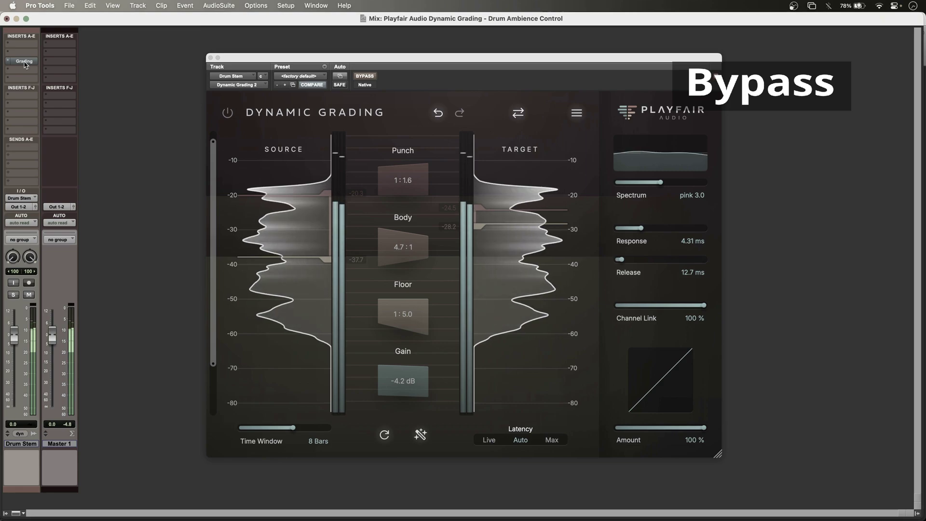
{"action": "left_click", "coordinate": [24, 62], "text": "super"}
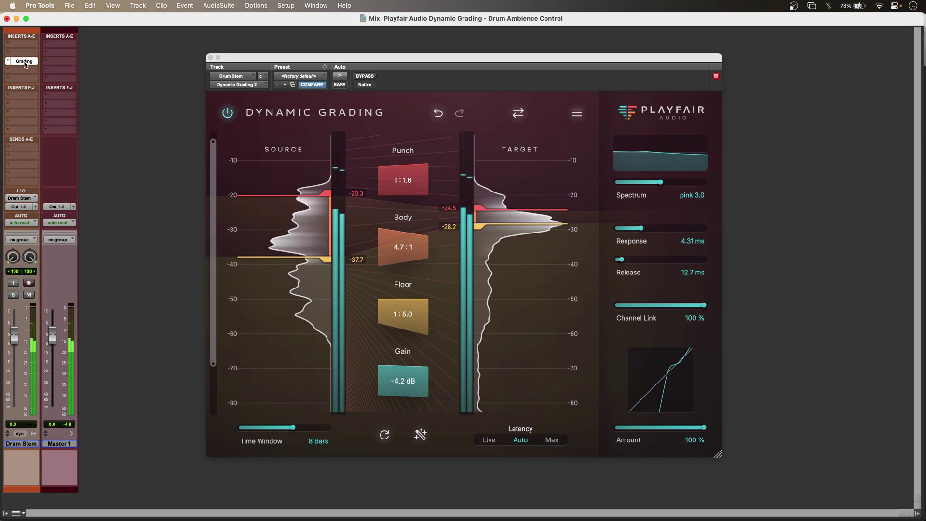
{"action": "left_click", "coordinate": [24, 61], "text": "super"}
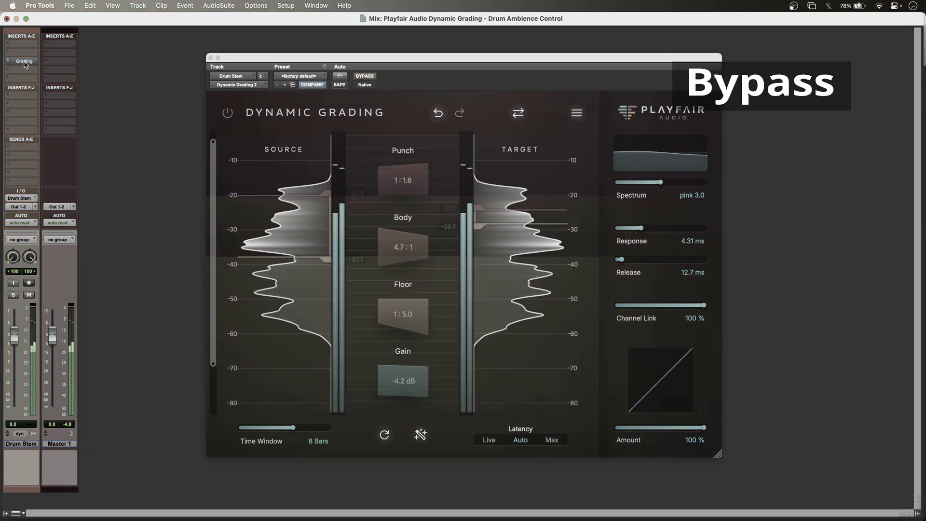
{"action": "left_click", "coordinate": [24, 61], "text": "super"}
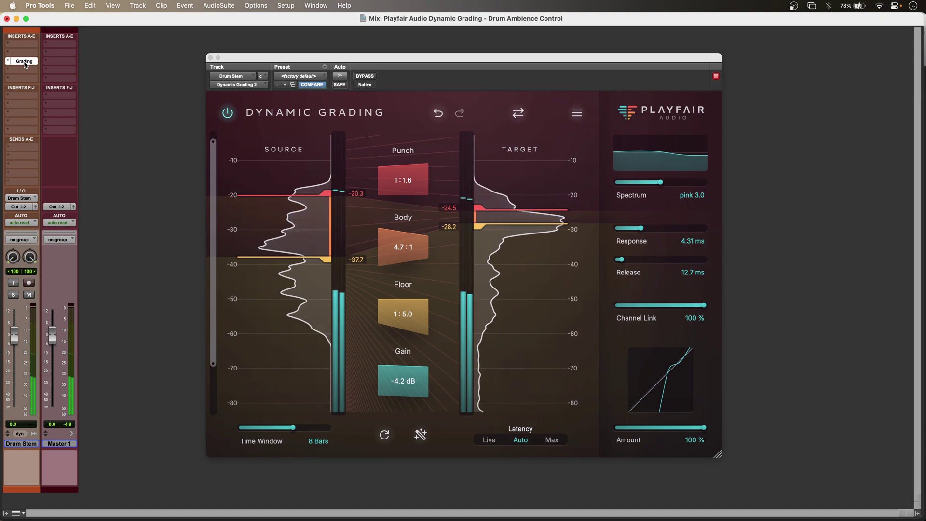
{"action": "key", "text": "space"}
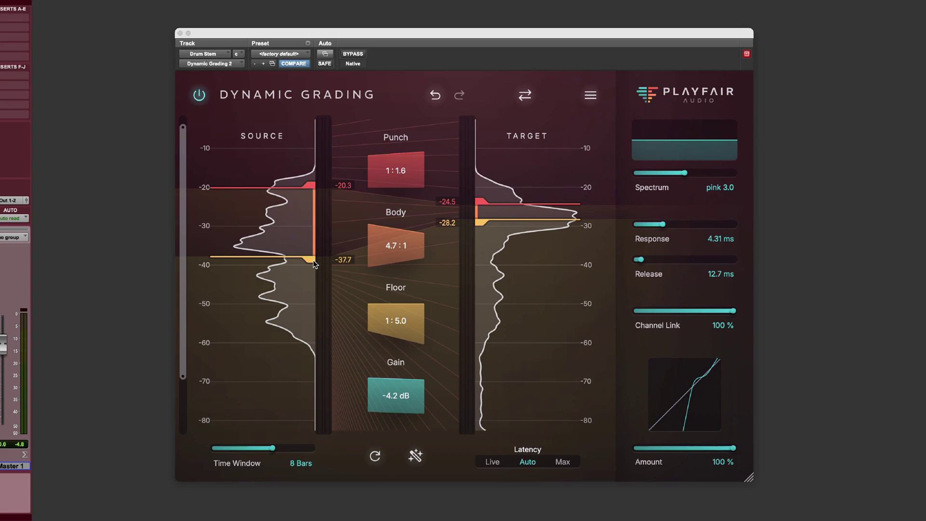
Lower the source floor threshold to -48.3, and try source punch thresholds of -23.8 and -30.6, undoing both punch moves
{"action": "mouse_move", "coordinate": [314, 264]}
{"action": "left_mouse_down"}
{"action": "mouse_move", "coordinate": [316, 358]}
{"action": "mouse_move", "coordinate": [315, 248]}
{"action": "mouse_move", "coordinate": [315, 301]}
{"action": "left_mouse_up"}
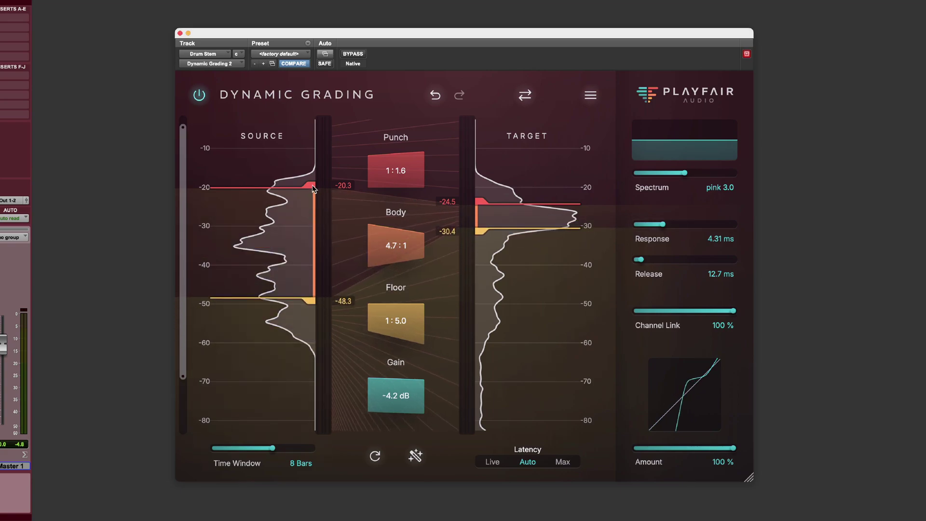
{"action": "mouse_move", "coordinate": [313, 186]}
{"action": "left_mouse_down"}
{"action": "mouse_move", "coordinate": [313, 150]}
{"action": "mouse_move", "coordinate": [311, 216]}
{"action": "mouse_move", "coordinate": [312, 201]}
{"action": "left_mouse_up"}
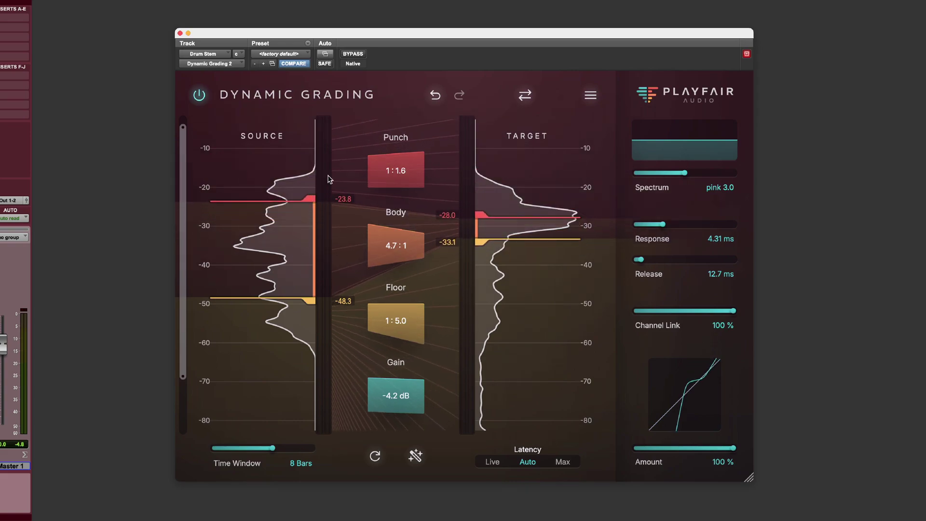
{"action": "left_click", "coordinate": [435, 95]}
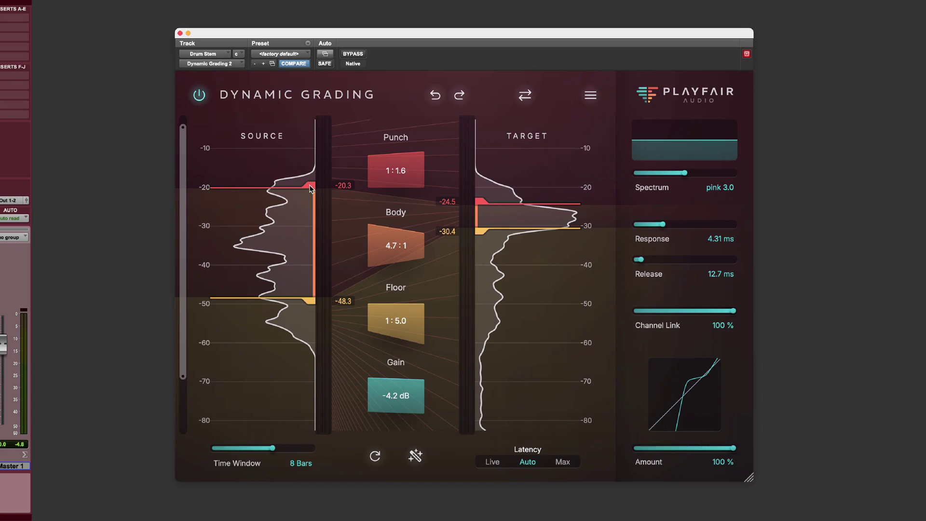
{"action": "left_click_drag", "start_coordinate": [311, 188], "coordinate": [311, 228]}
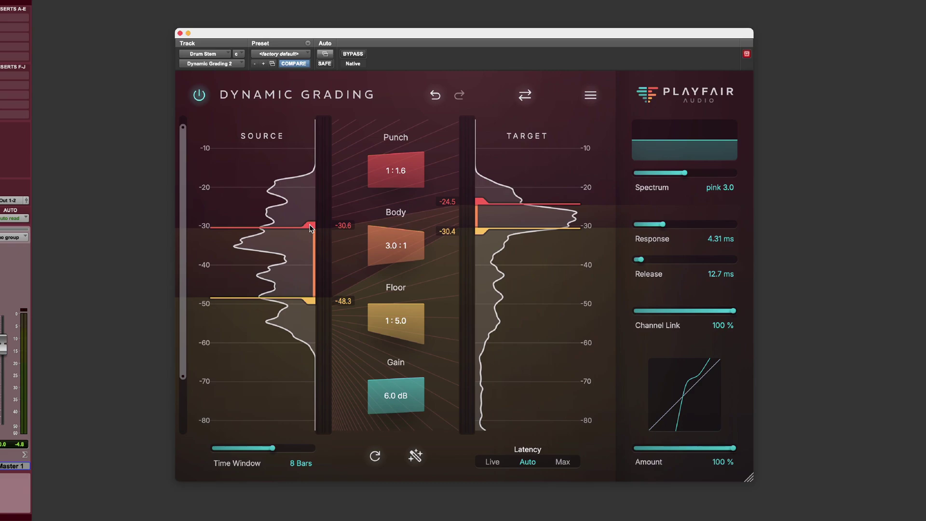
{"action": "key", "text": "super+z"}
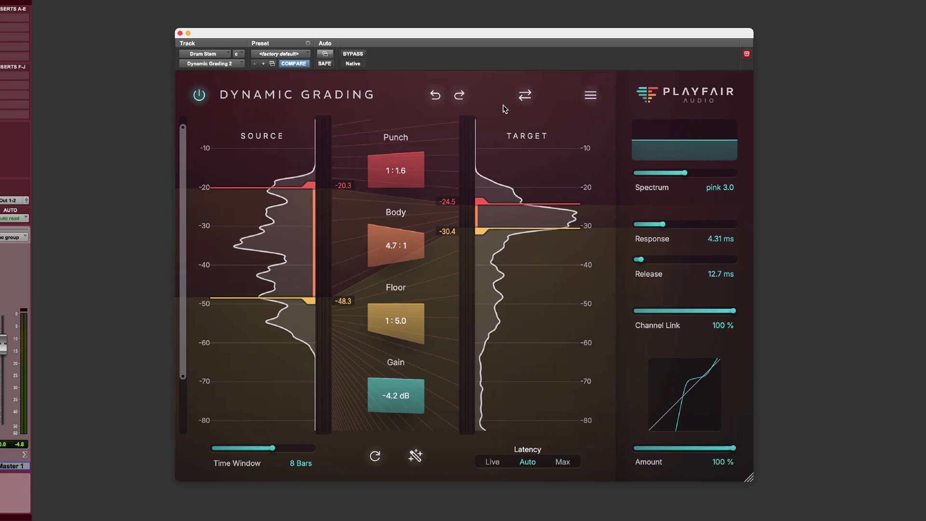
Try a target floor threshold of -32.3 and a Punch ratio of 1:5.0, undoing each change
{"action": "left_click_drag", "start_coordinate": [481, 202], "coordinate": [482, 234]}
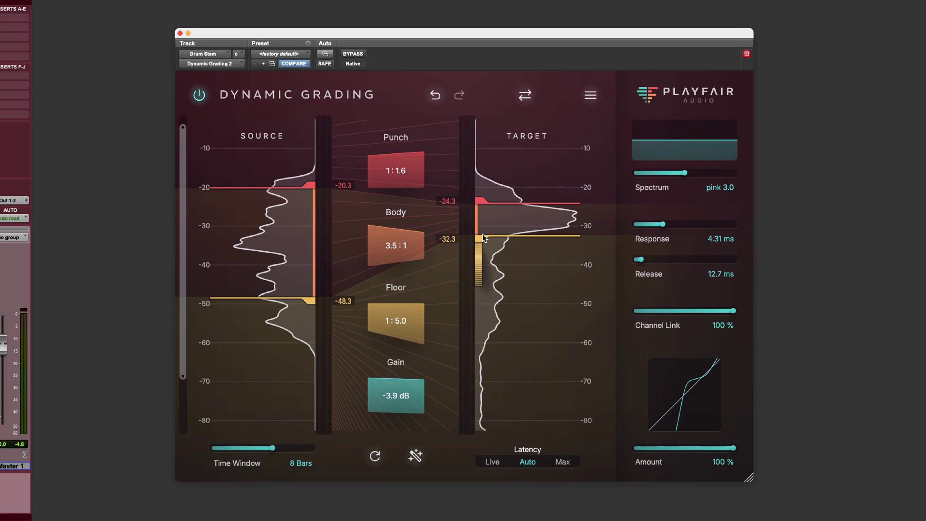
{"action": "left_click", "coordinate": [435, 95]}
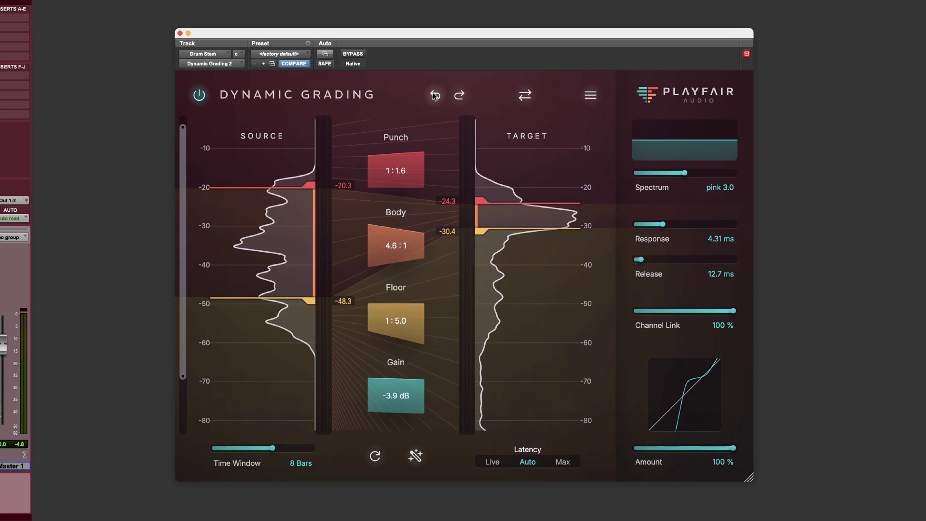
{"action": "left_click_drag", "start_coordinate": [478, 191], "coordinate": [482, 167]}
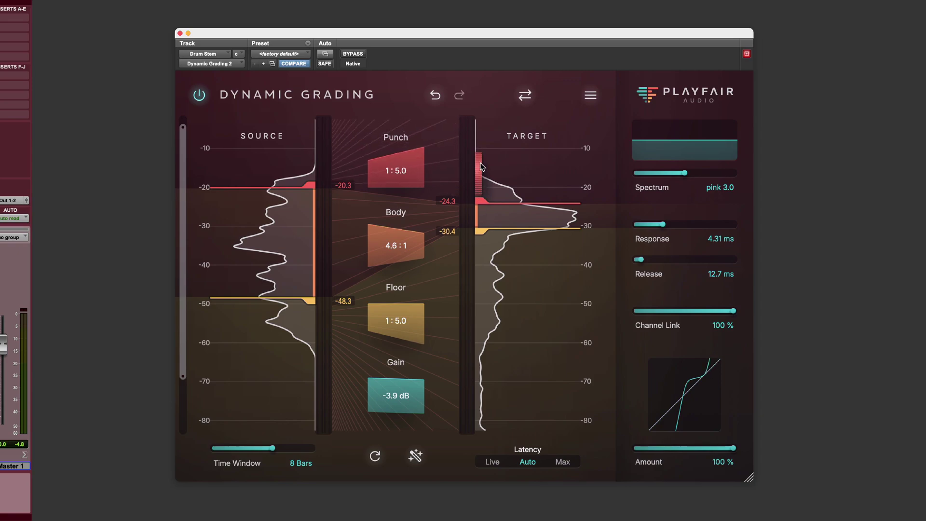
{"action": "left_click", "coordinate": [436, 96]}
Try target punch and floor thresholds of -21.5 and -35.5, audition the drums, and undo the change
{"action": "mouse_move", "coordinate": [482, 230]}
{"action": "left_click_drag", "start_coordinate": [481, 229], "coordinate": [481, 295]}
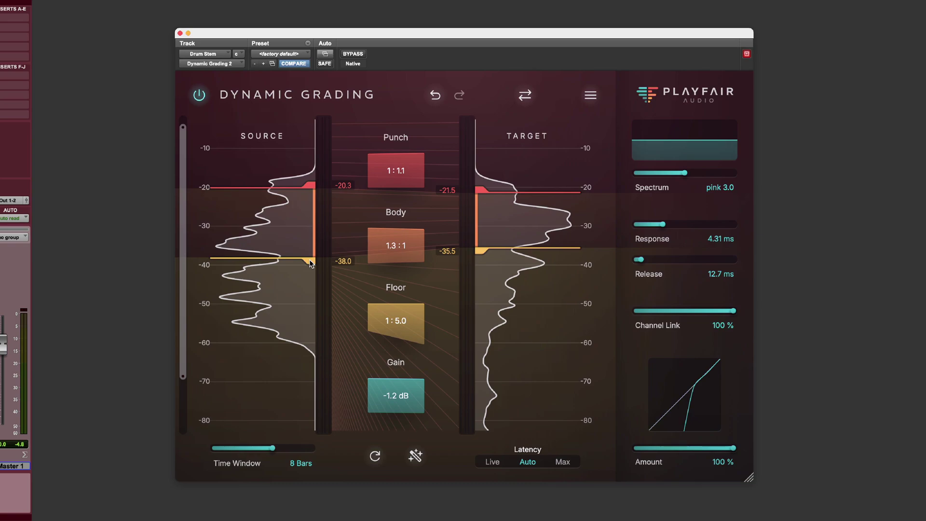
{"action": "key", "text": "space"}
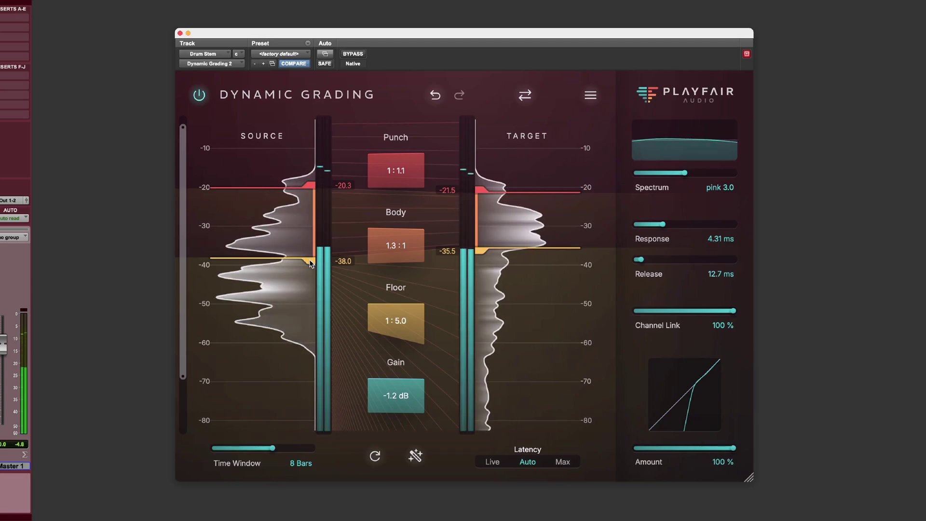
{"action": "key", "text": "space"}
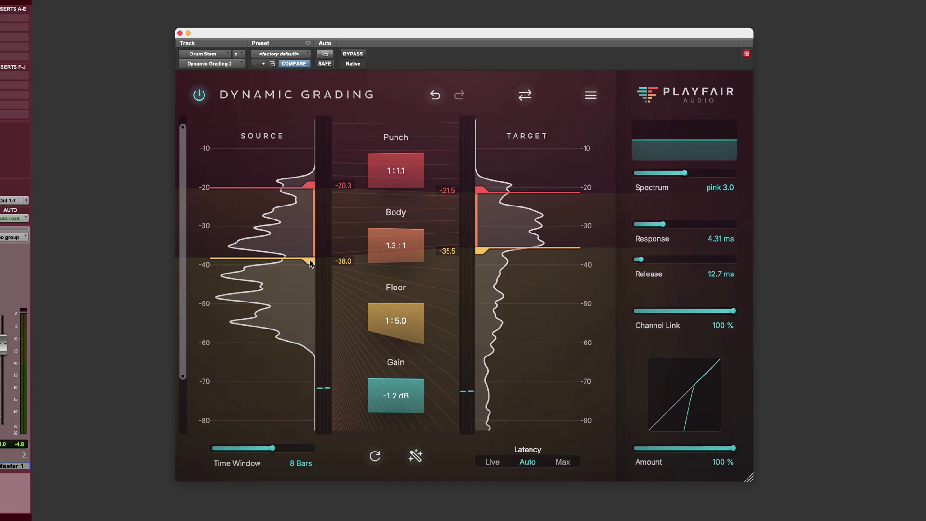
{"action": "key", "text": "super+z"}
Lower the target punch threshold to -25.5 and try Punch ratios of 1:4.8 and 1:2.2 while the drums play
{"action": "mouse_move", "coordinate": [483, 205]}
{"action": "left_mouse_down"}
{"action": "mouse_move", "coordinate": [483, 175]}
{"action": "mouse_move", "coordinate": [481, 210]}
{"action": "left_mouse_up"}
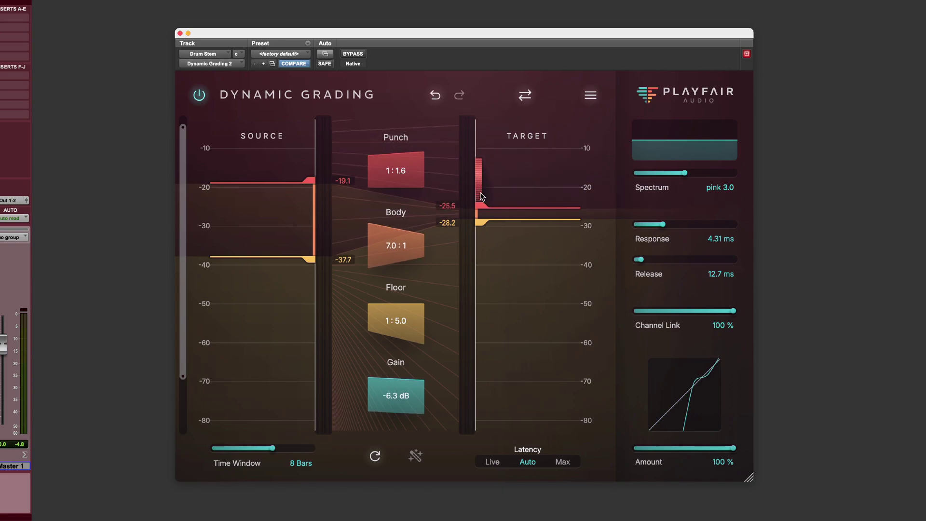
{"action": "mouse_move", "coordinate": [481, 196]}
{"action": "left_mouse_down"}
{"action": "mouse_move", "coordinate": [481, 165]}
{"action": "mouse_move", "coordinate": [482, 197]}
{"action": "left_mouse_up"}
{"action": "key", "text": "space"}
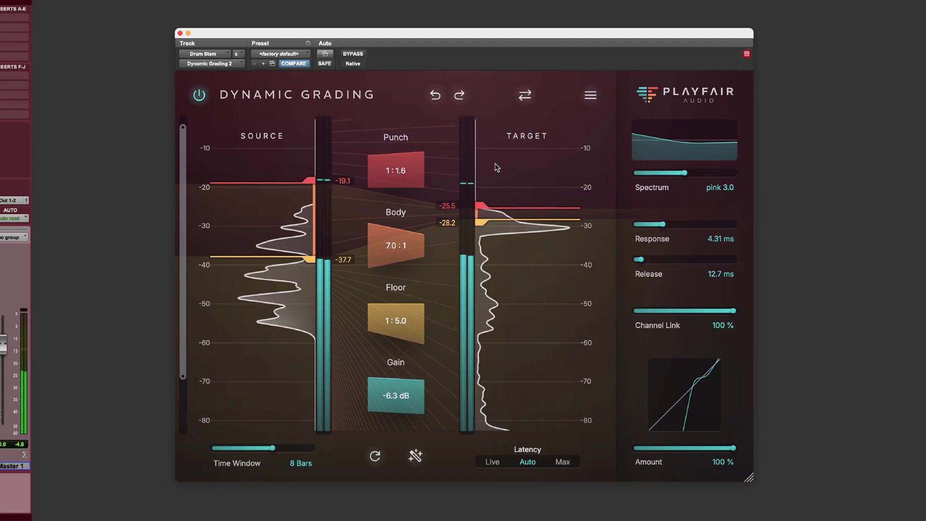
{"action": "key", "text": "super+z"}
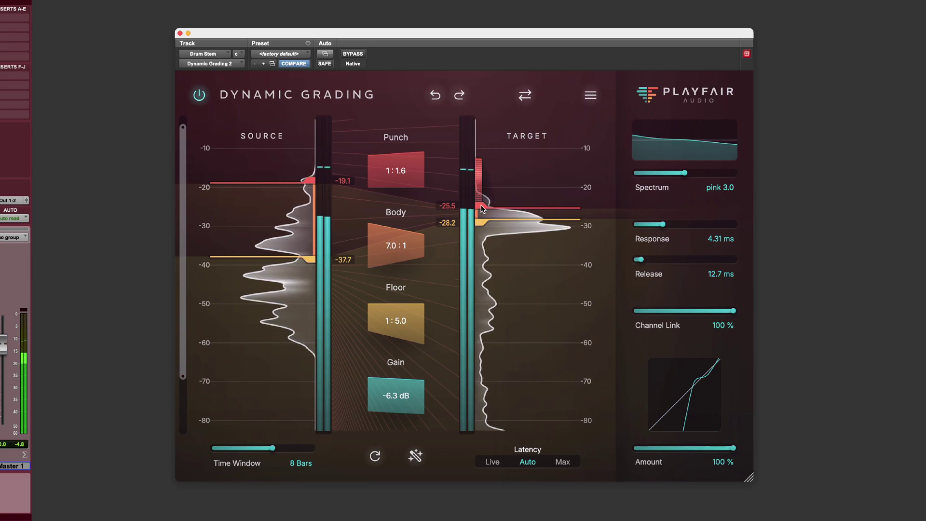
{"action": "left_click_drag", "start_coordinate": [481, 194], "coordinate": [481, 176]}
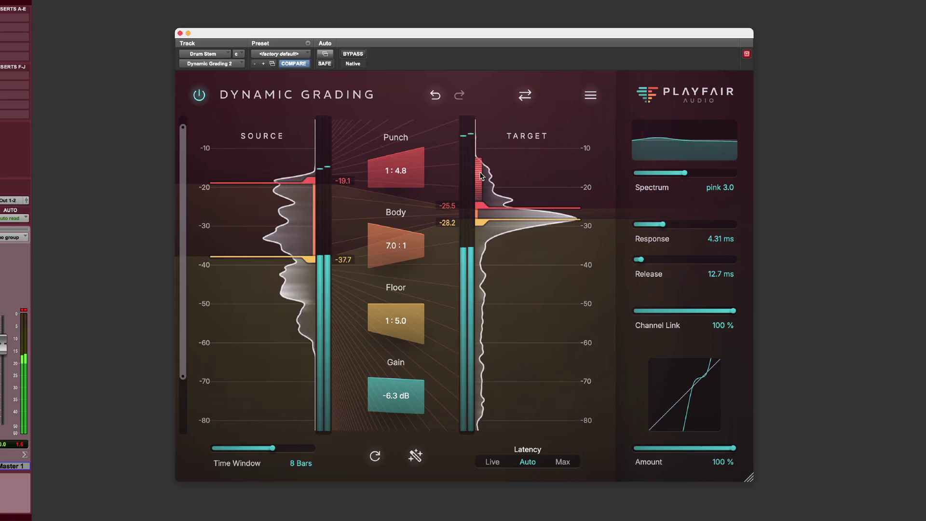
{"action": "left_click_drag", "start_coordinate": [481, 176], "coordinate": [480, 190]}
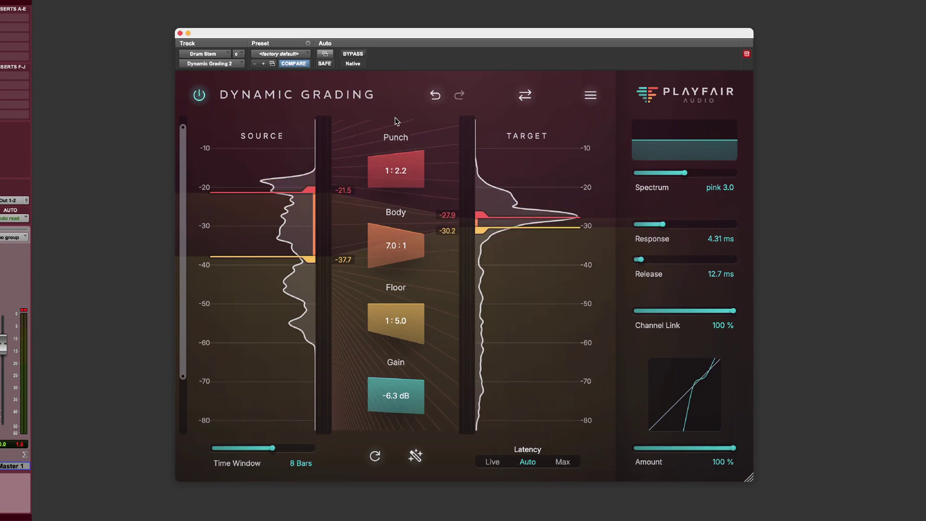
Undo the last threshold move, and try source punch thresholds of -26.0 and -21.0 during playback, undoing the last one
{"action": "left_click", "coordinate": [435, 95]}
{"action": "left_click_drag", "start_coordinate": [311, 181], "coordinate": [308, 209]}
{"action": "key", "text": "space"}
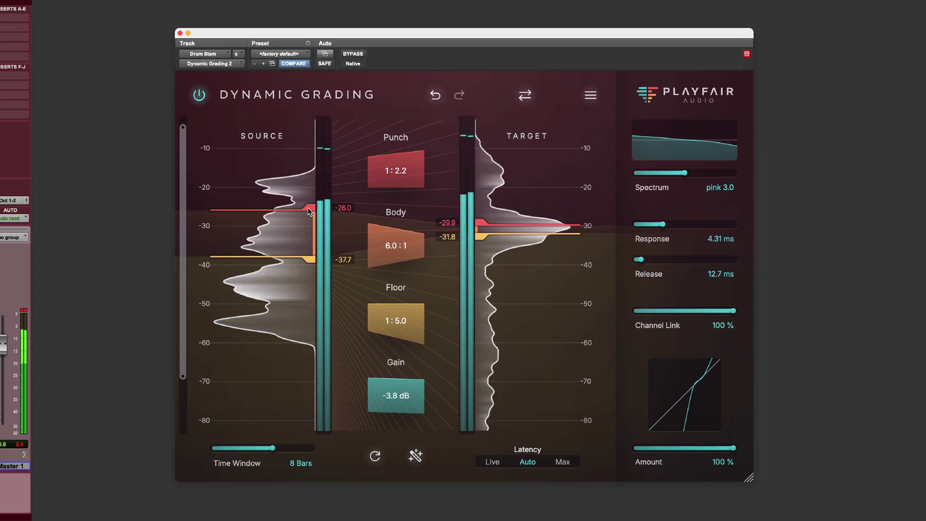
{"action": "left_click_drag", "start_coordinate": [308, 208], "coordinate": [308, 188]}
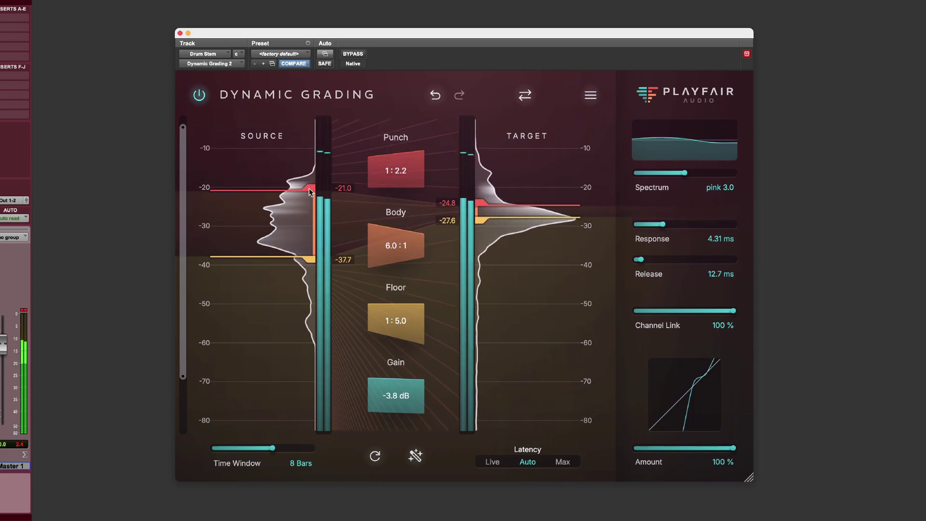
{"action": "left_click", "coordinate": [434, 97]}
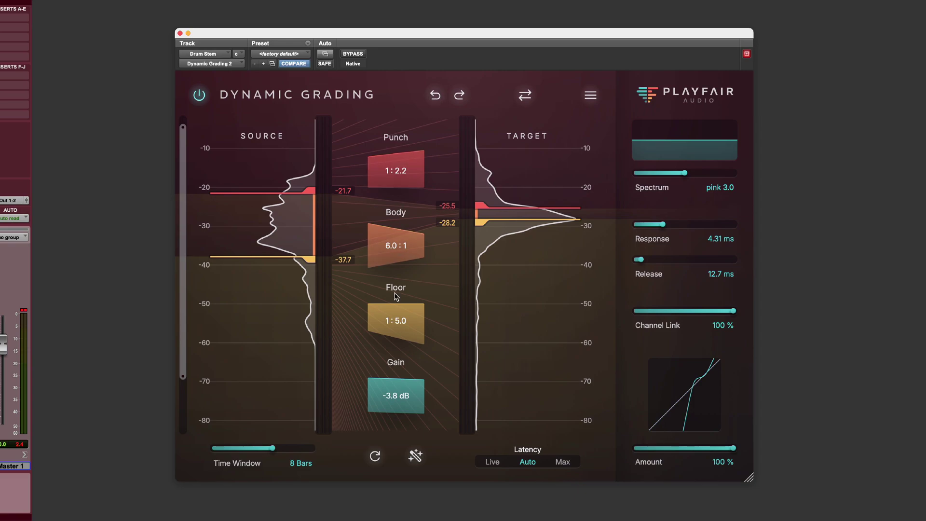
Run the automatic grading and try Floor ratios of 5.9:1, 1:1.3 and 2.5:1 while auditioning the drum ambience
{"action": "left_click", "coordinate": [415, 456]}
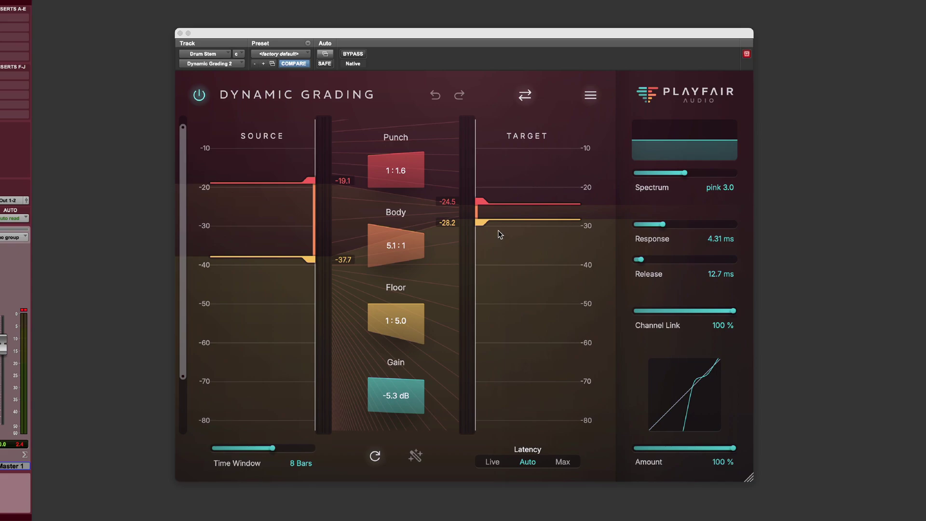
{"action": "mouse_move", "coordinate": [486, 227]}
{"action": "left_click_drag", "start_coordinate": [481, 225], "coordinate": [481, 182]}
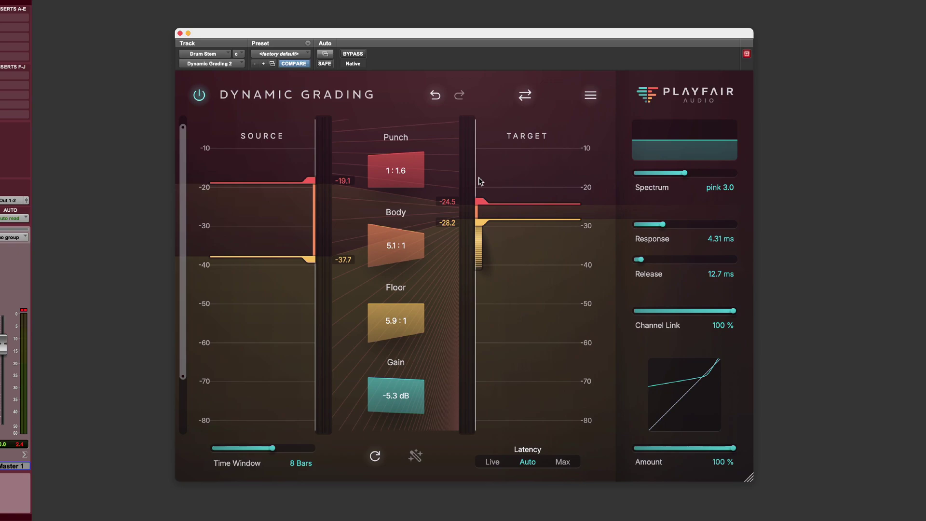
{"action": "left_click_drag", "start_coordinate": [480, 182], "coordinate": [479, 215]}
{"action": "key", "text": "space"}
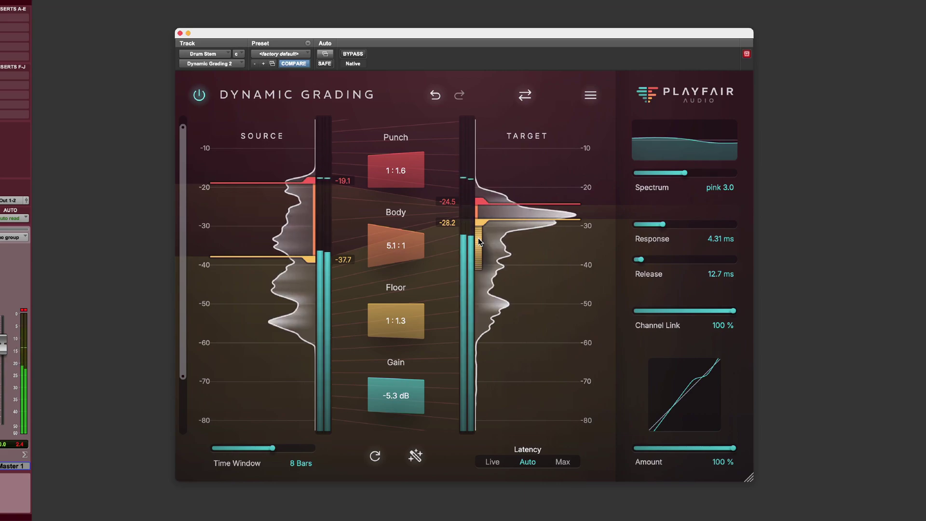
{"action": "left_click_drag", "start_coordinate": [479, 239], "coordinate": [478, 216]}
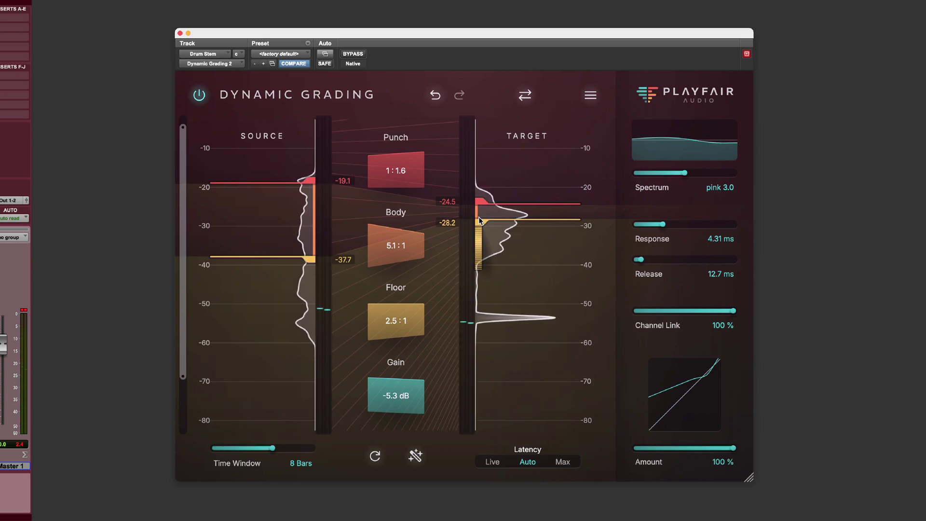
Try target thresholds of -26.2 and -34.0 with a 1:3.7 Punch ratio and 10.0:1 Floor ratio, audition them, and undo the changes
{"action": "left_click_drag", "start_coordinate": [479, 217], "coordinate": [476, 208]}
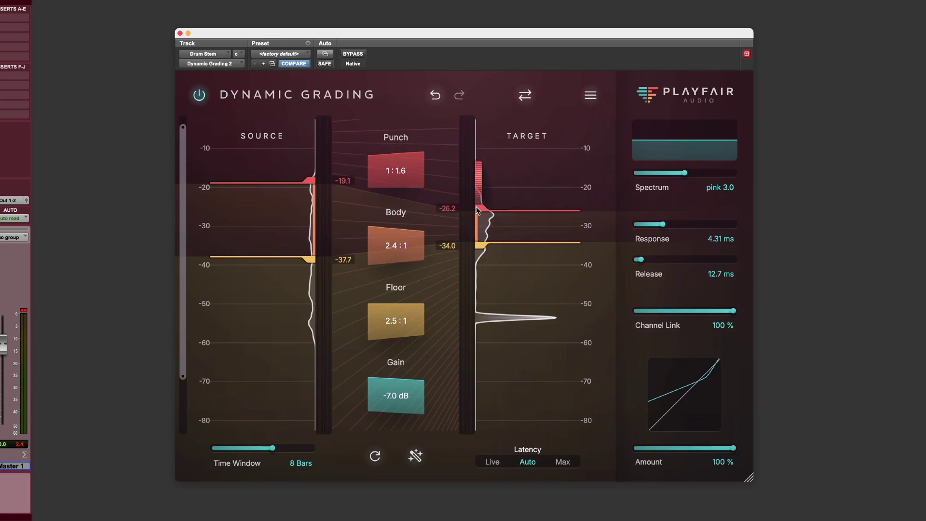
{"action": "left_click_drag", "start_coordinate": [476, 208], "coordinate": [481, 184]}
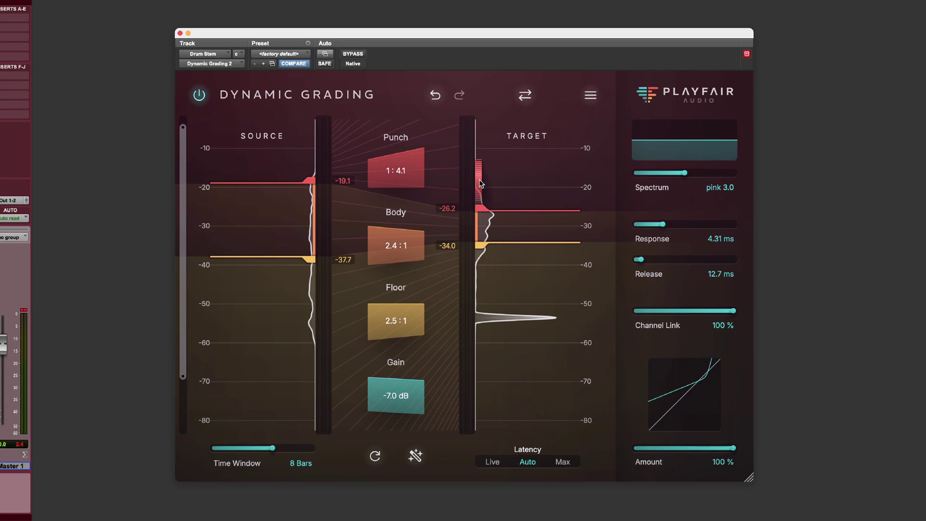
{"action": "left_click_drag", "start_coordinate": [480, 184], "coordinate": [481, 187]}
{"action": "left_click_drag", "start_coordinate": [482, 237], "coordinate": [479, 234]}
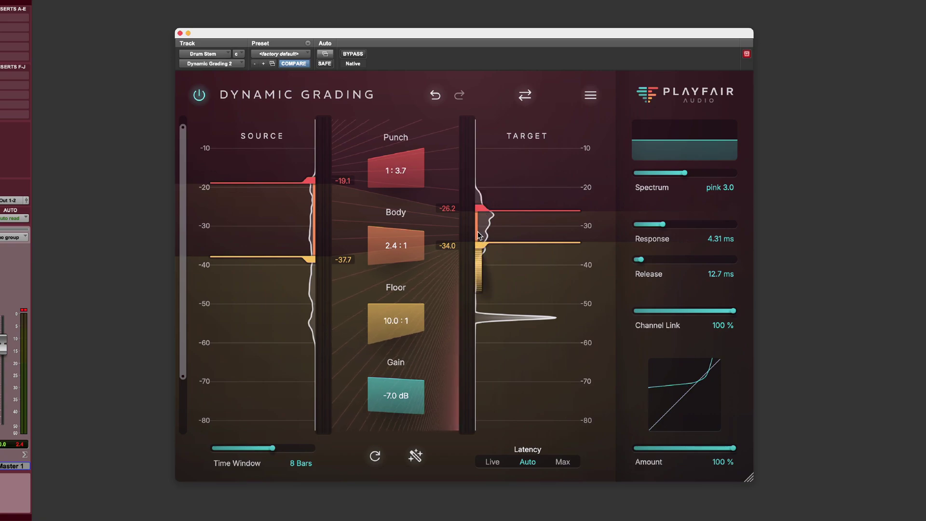
{"action": "key", "text": "space"}
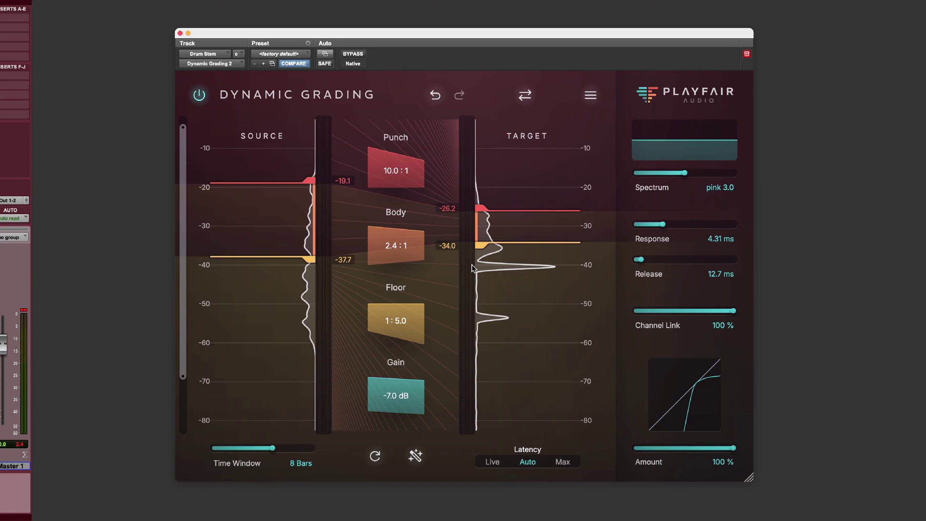
{"action": "key", "text": "super+z"}
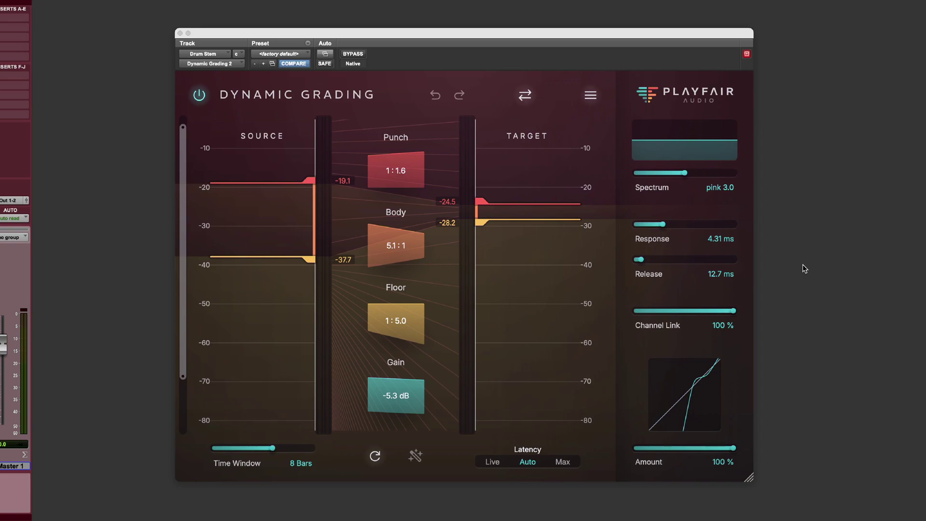
Compare the bypassed and active Dynamic Grading sound on the Drum Stem during playback
{"action": "left_click", "coordinate": [199, 95]}
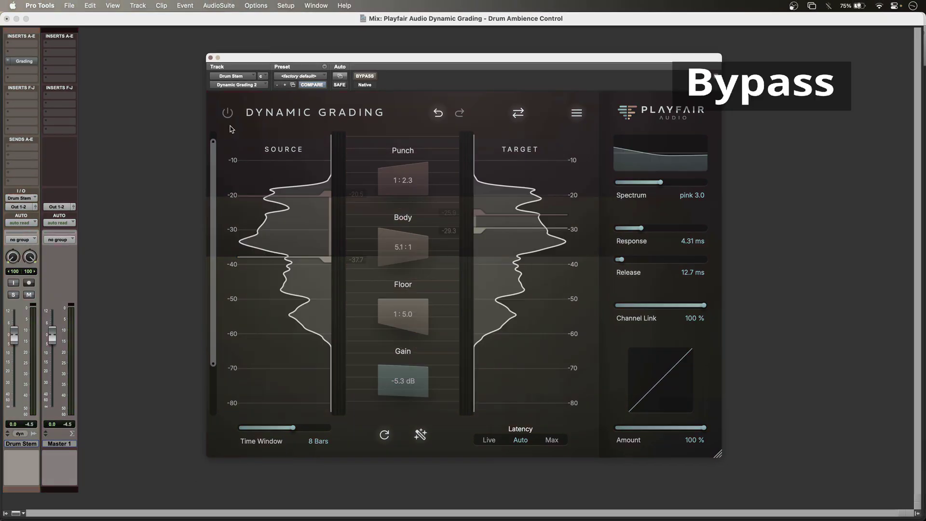
{"action": "key", "text": "space"}
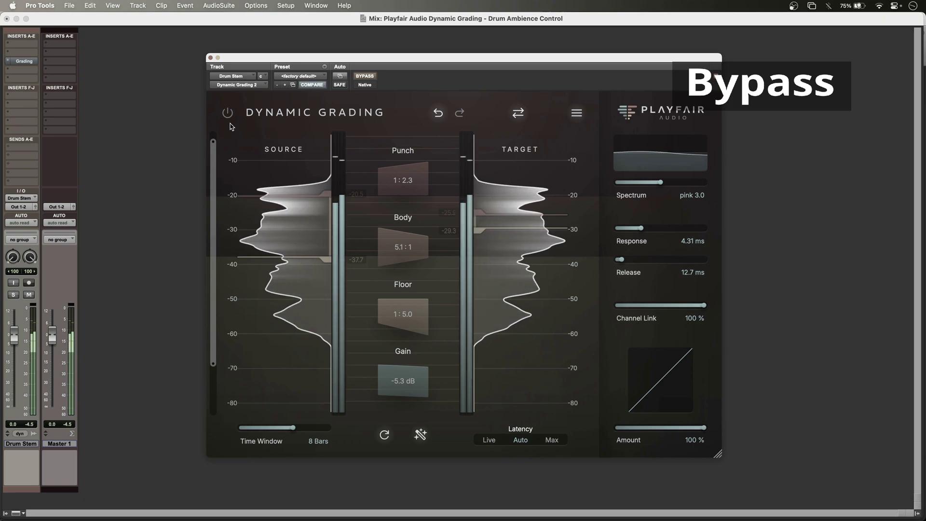
{"action": "left_click", "coordinate": [227, 113]}
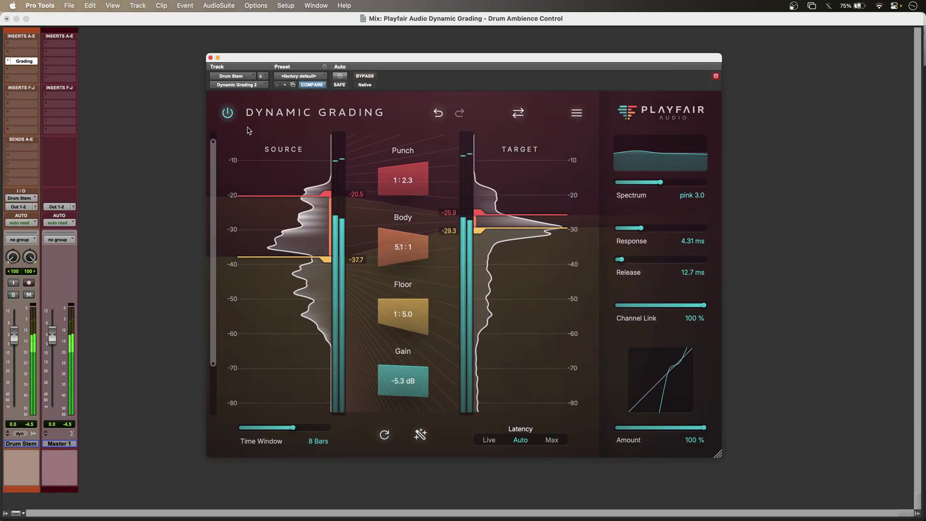